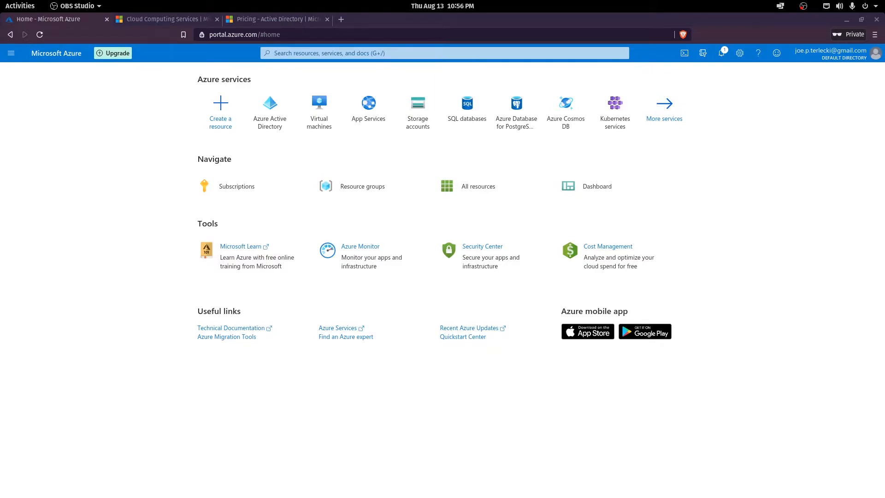
Open Azure Active Directory Licenses and show the EMS E5 and Azure AD Premium P2 free trials.
{"action": "left_click", "coordinate": [271, 106]}
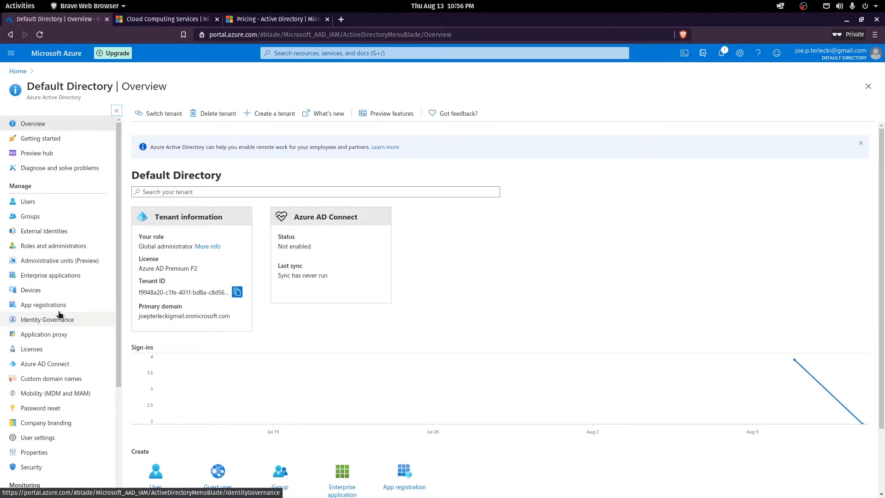
{"action": "left_click", "coordinate": [32, 349]}
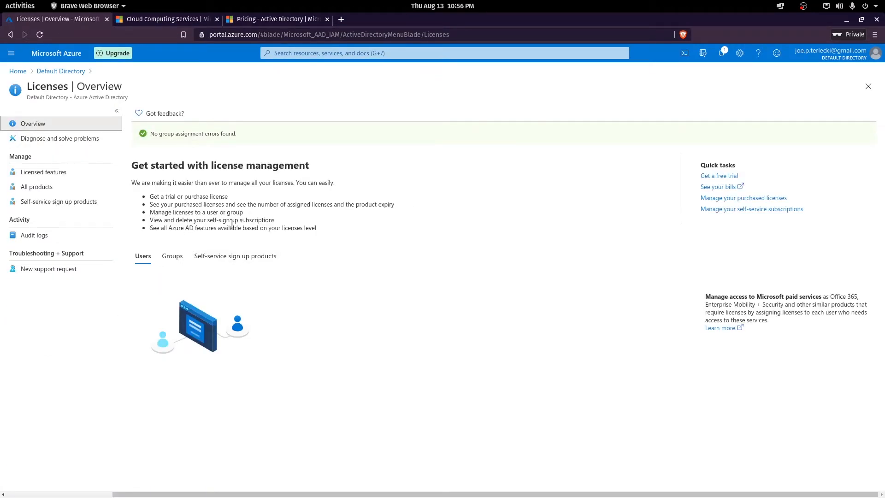
{"action": "left_click", "coordinate": [710, 178]}
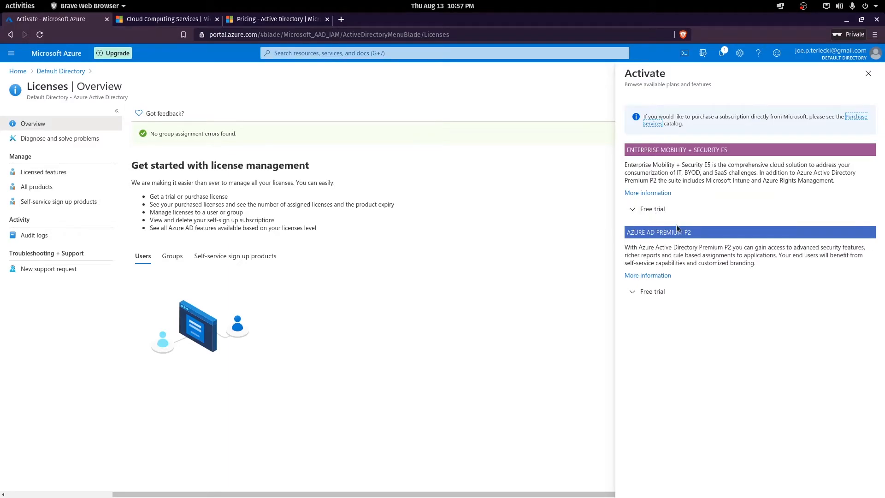
Expand and collapse the E5 trial details, then expand the Azure AD Premium P2 trial details.
{"action": "left_click", "coordinate": [659, 214]}
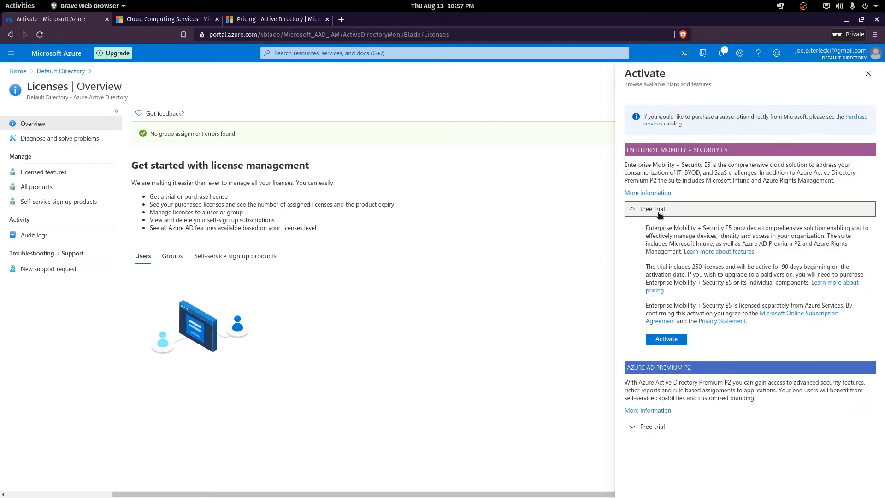
{"action": "left_click", "coordinate": [647, 211]}
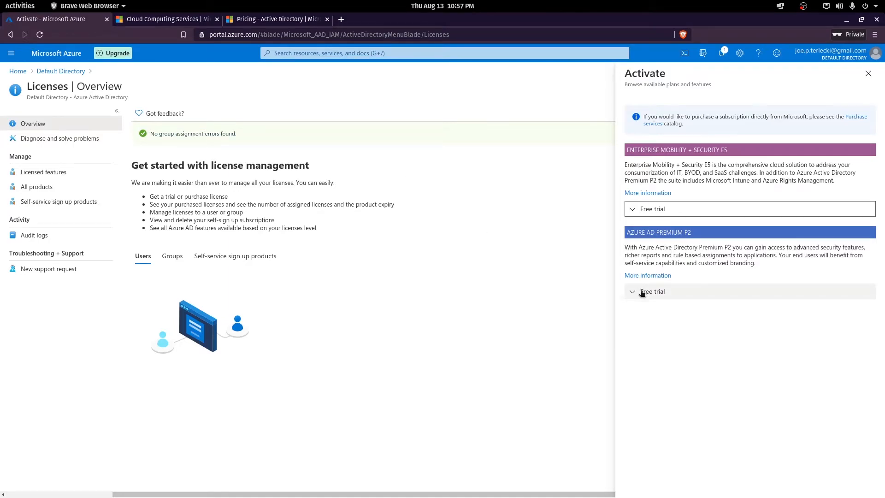
{"action": "left_click", "coordinate": [654, 297]}
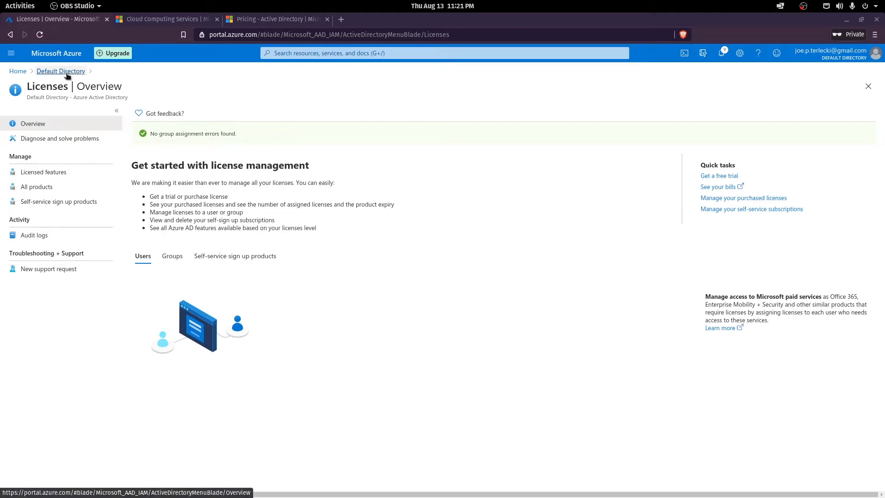
Go from the Default Directory to its Users list and begin a new user.
{"action": "left_click", "coordinate": [67, 73]}
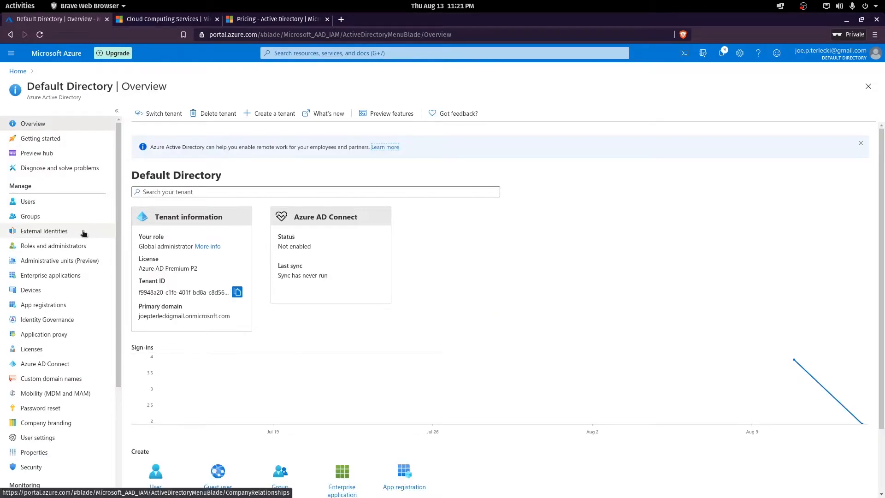
{"action": "left_click", "coordinate": [23, 203]}
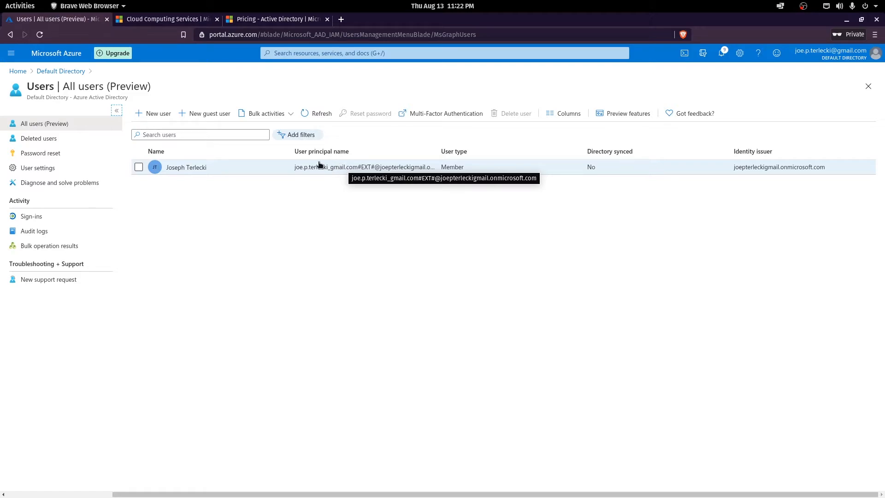
{"action": "left_click", "coordinate": [153, 114]}
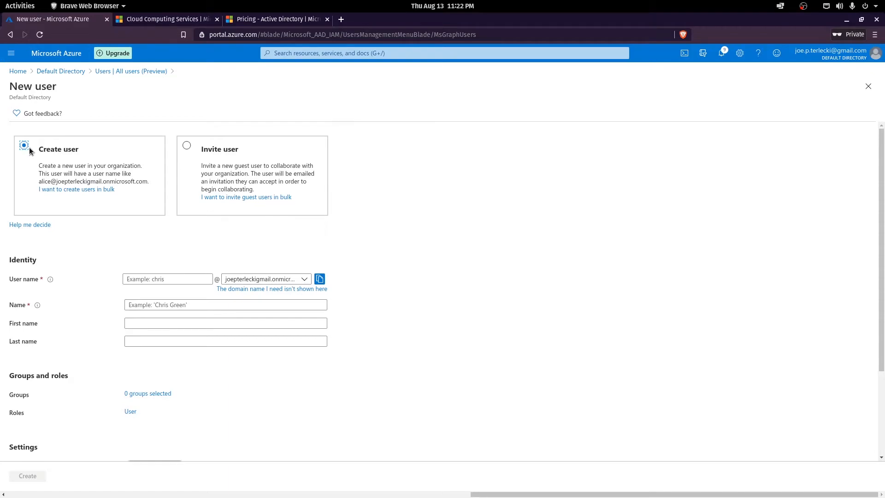
Enter user name 'doe' and display name 'John Doe'.
{"action": "left_click", "coordinate": [161, 278]}
{"action": "type", "text": "doej"}
{"action": "left_click", "coordinate": [167, 305]}
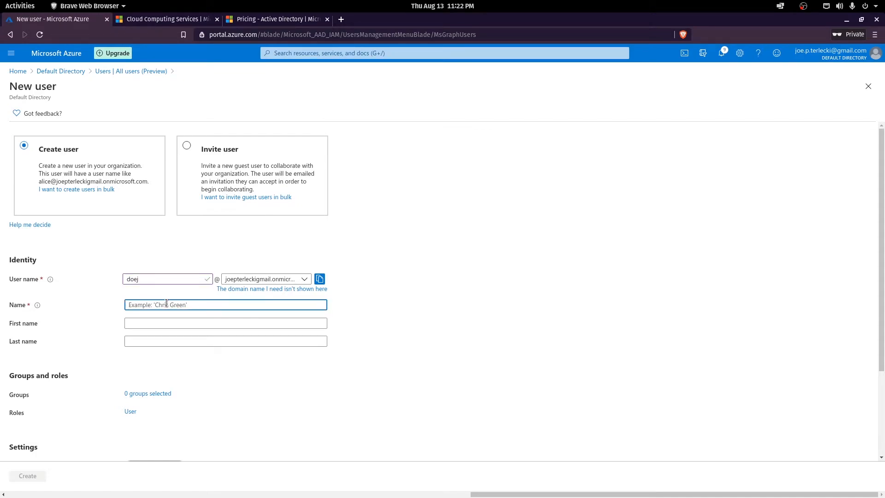
{"action": "type", "text": "John Doe"}
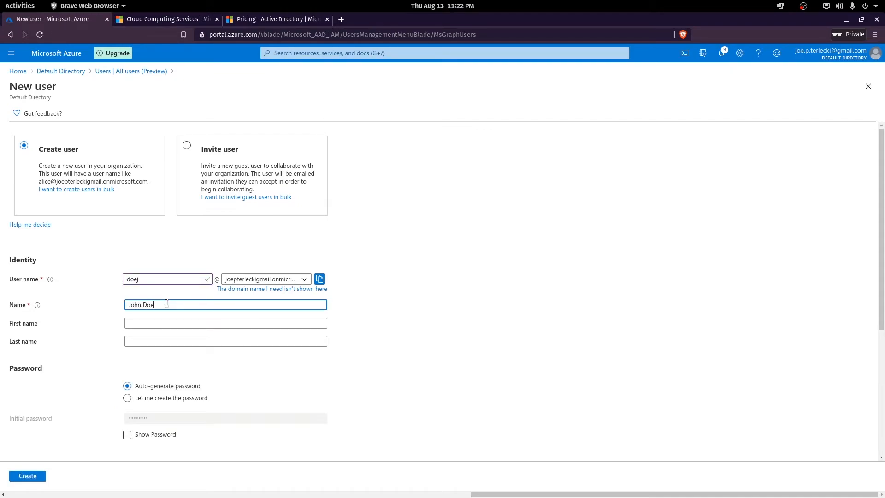
Fill in first name 'John' and last name 'Doe', and choose to set the password manually.
{"action": "left_click", "coordinate": [159, 322]}
{"action": "type", "text": "John"}
{"action": "key", "text": "Tab"}
{"action": "type", "text": "Doe"}
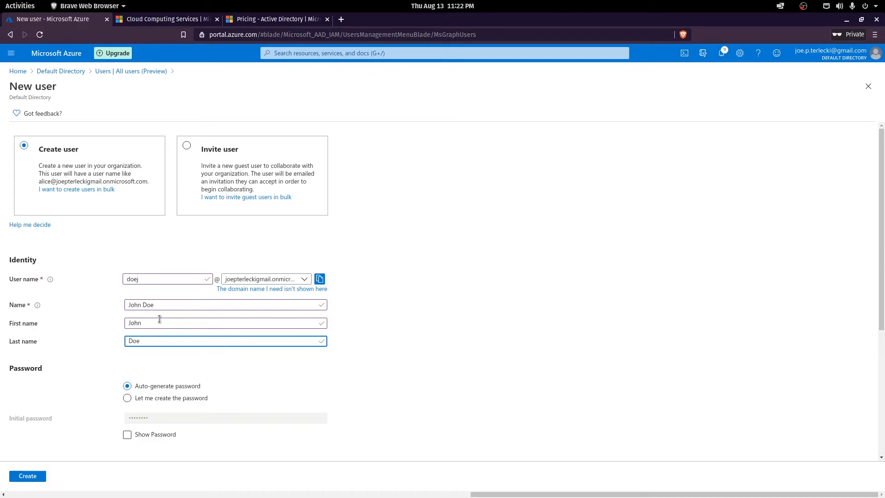
{"action": "scroll", "coordinate": [385, 333], "scroll_direction": "down", "scroll_amount": 3}
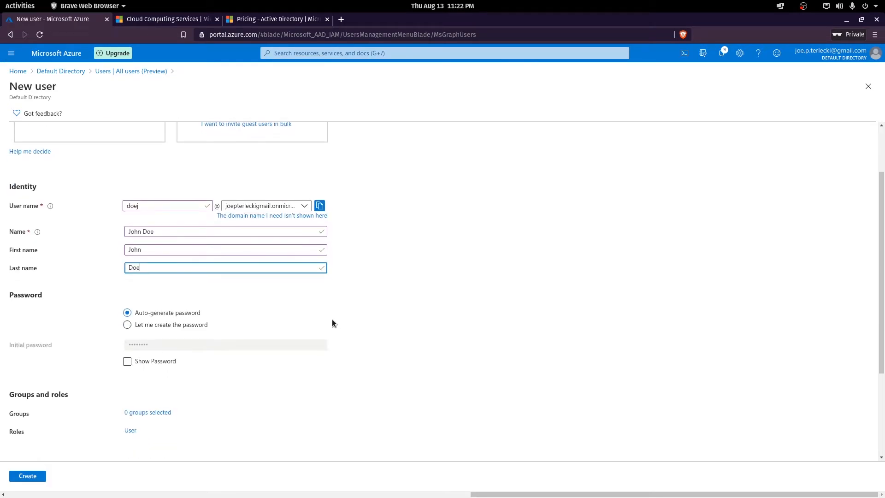
{"action": "scroll", "coordinate": [332, 323], "scroll_direction": "down", "scroll_amount": 2}
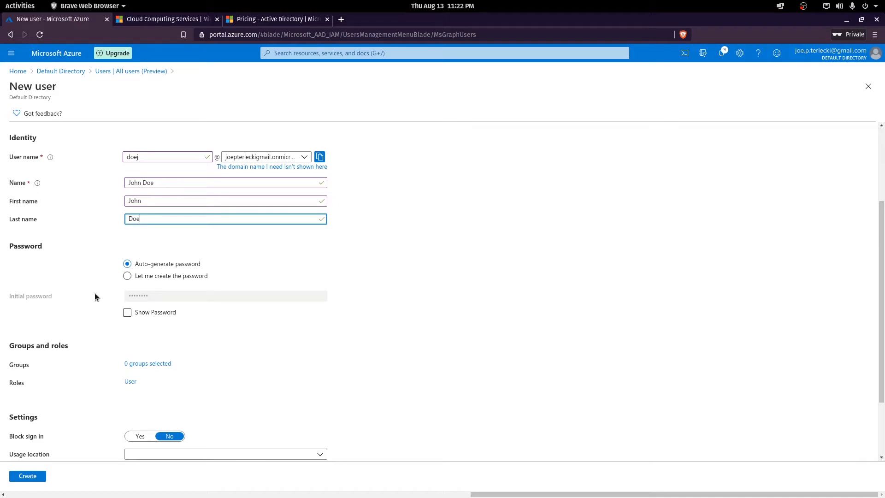
{"action": "left_click", "coordinate": [127, 275]}
Paste in the new user's initial password.
{"action": "left_click", "coordinate": [146, 295]}
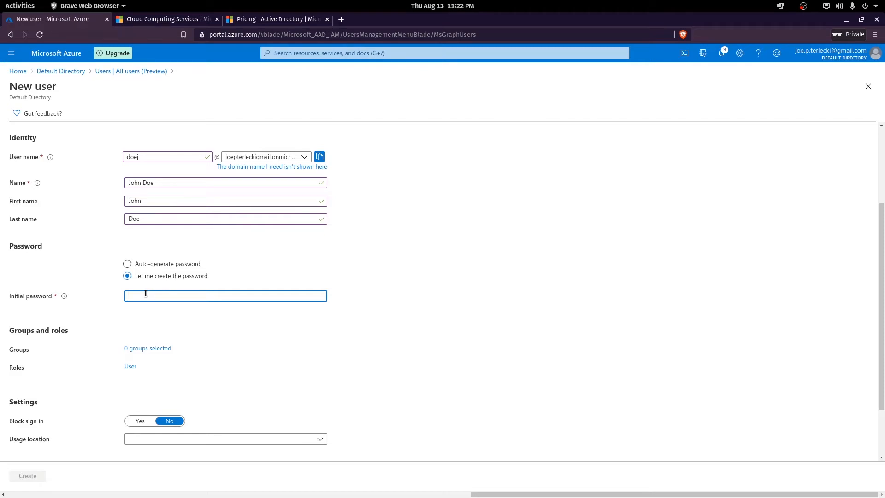
{"action": "key", "text": "ctrl+v"}
{"action": "scroll", "coordinate": [257, 321], "scroll_direction": "down", "scroll_amount": 1}
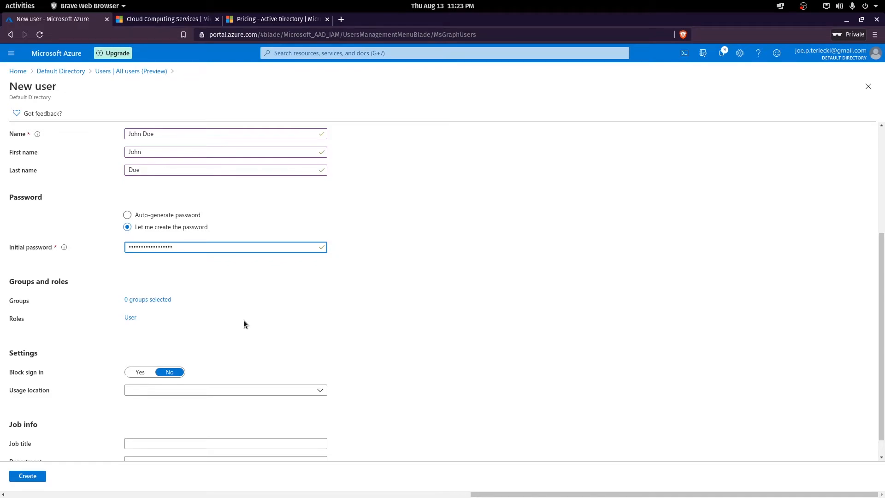
{"action": "scroll", "coordinate": [242, 319], "scroll_direction": "down", "scroll_amount": 1}
Set job title 'Devops Engineer' and department 'Infrastructure', then create the user.
{"action": "left_click", "coordinate": [158, 422]}
{"action": "type", "text": "Devops"}
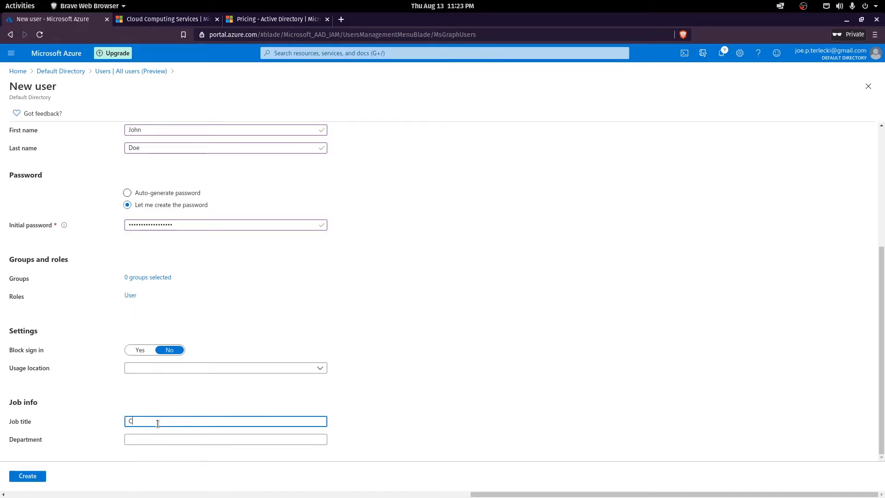
{"action": "type", "text": " Engineer"}
{"action": "left_click", "coordinate": [314, 439]}
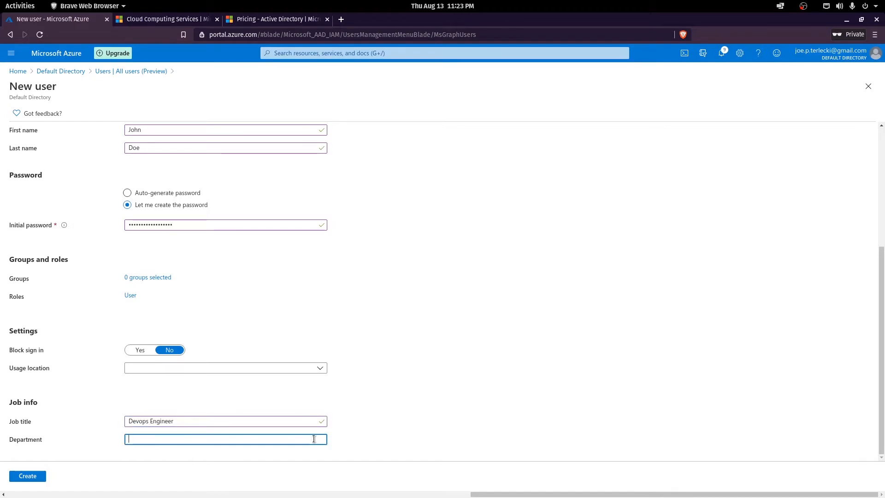
{"action": "type", "text": "Infrastrucuture"}
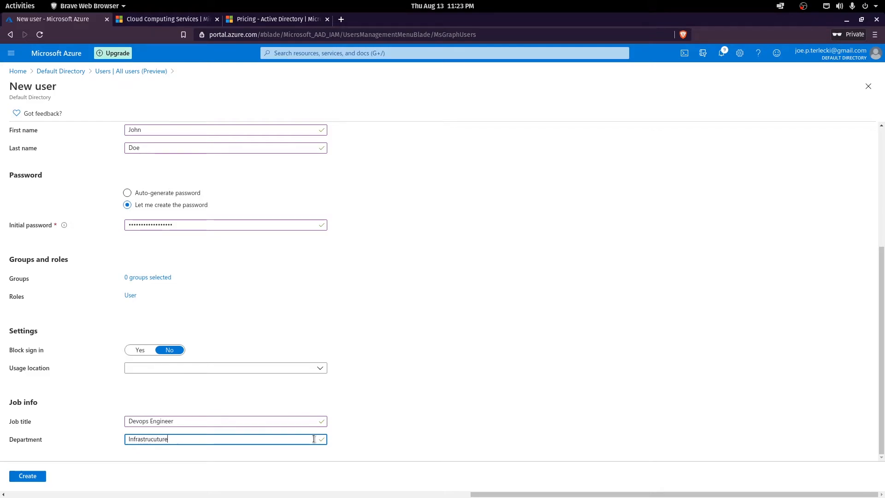
{"action": "key", "text": "BackSpace"}
{"action": "key", "text": "BackSpace"}
{"action": "key", "text": "BackSpace"}
{"action": "key", "text": "BackSpace"}
{"action": "key", "text": "BackSpace"}
{"action": "key", "text": "BackSpace"}
{"action": "type", "text": "cture"}
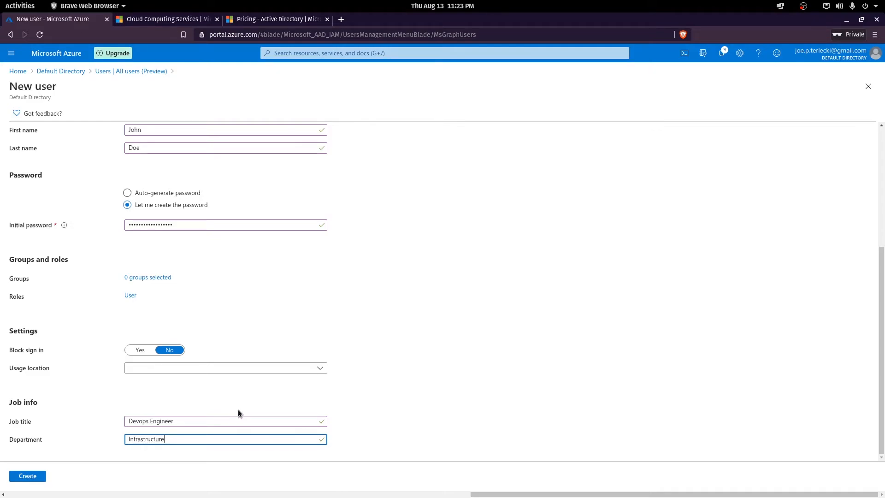
{"action": "left_click", "coordinate": [37, 476]}
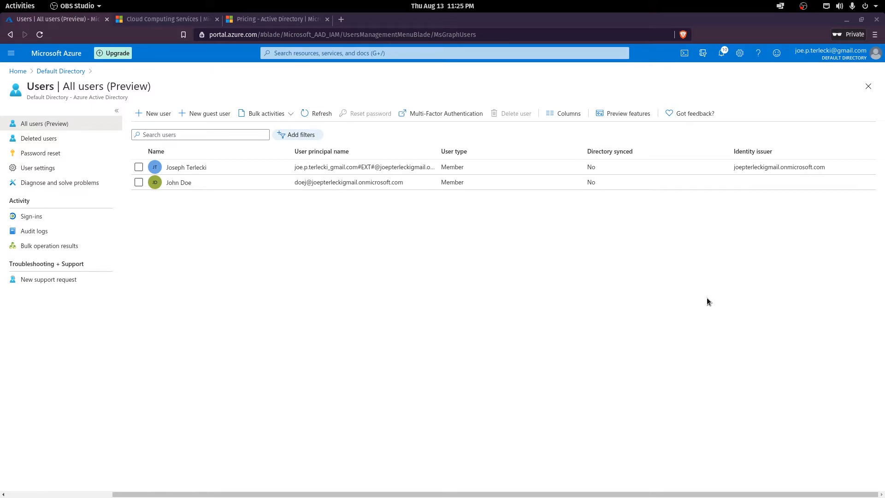
{"action": "left_click", "coordinate": [59, 72]}
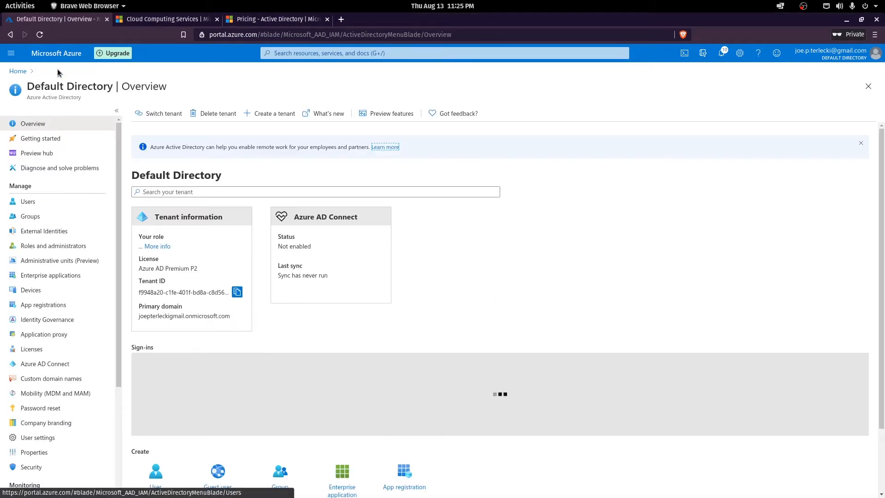
Start a new group in Groups and name it 'cloud-admins'.
{"action": "left_click", "coordinate": [43, 216]}
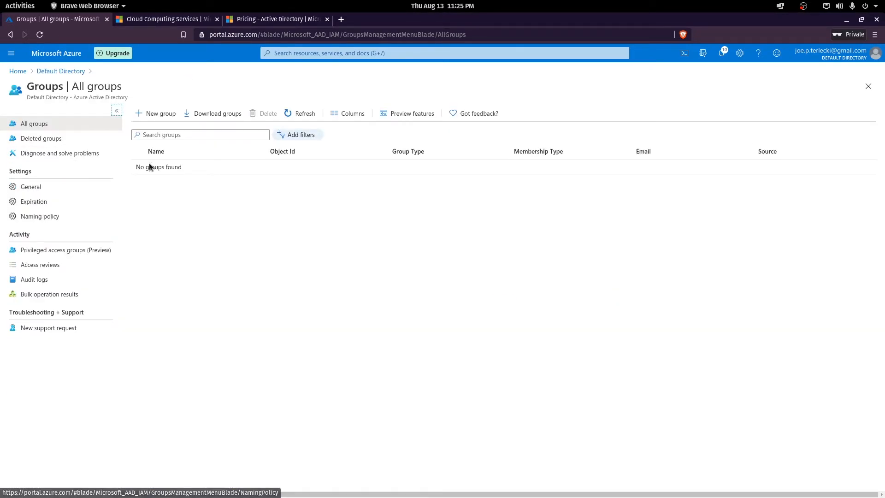
{"action": "left_click", "coordinate": [156, 113]}
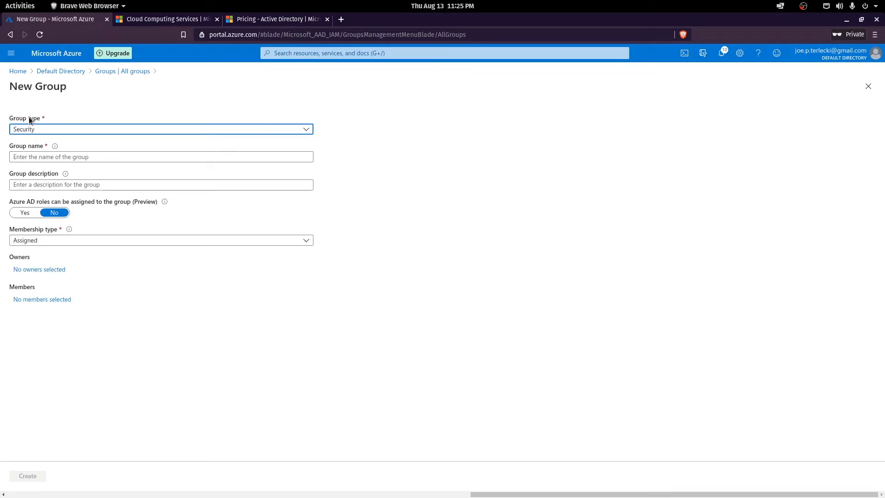
{"action": "left_click", "coordinate": [37, 156]}
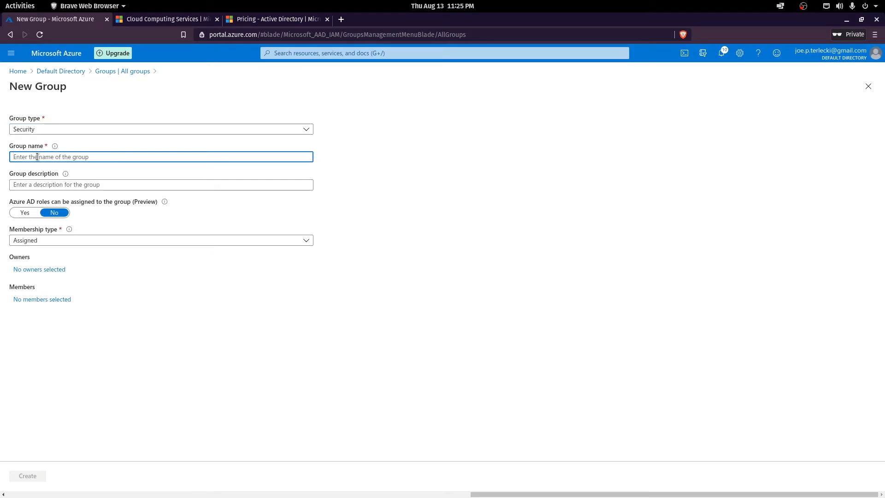
{"action": "type", "text": "admin"}
{"action": "key", "text": "BackSpace"}
{"action": "key", "text": "BackSpace"}
{"action": "key", "text": "BackSpace"}
{"action": "key", "text": "BackSpace"}
{"action": "key", "text": "BackSpace"}
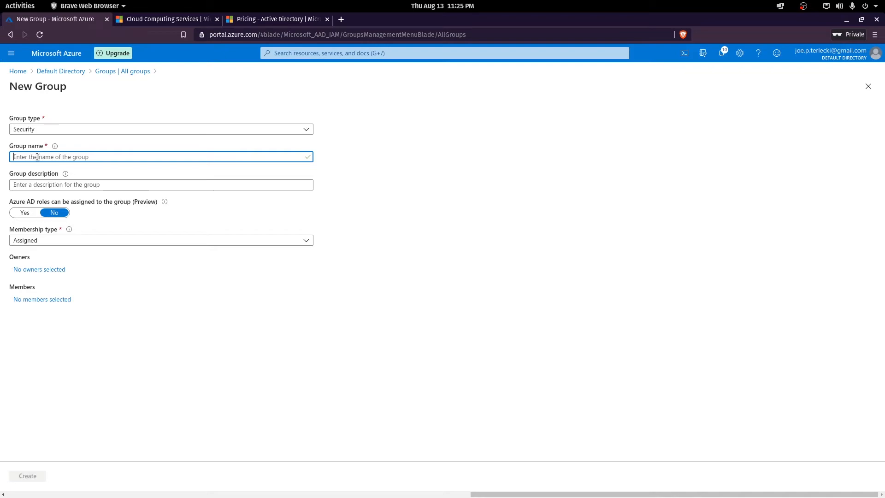
{"action": "type", "text": "cloud-admins"}
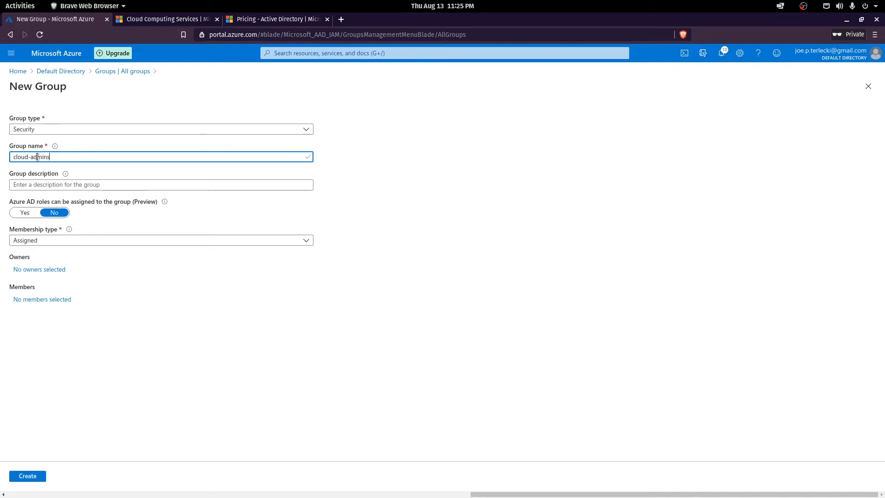
Describe the group as 'Cloud admin group for engineers' and allow Azure AD roles to be assigned.
{"action": "left_click", "coordinate": [44, 180]}
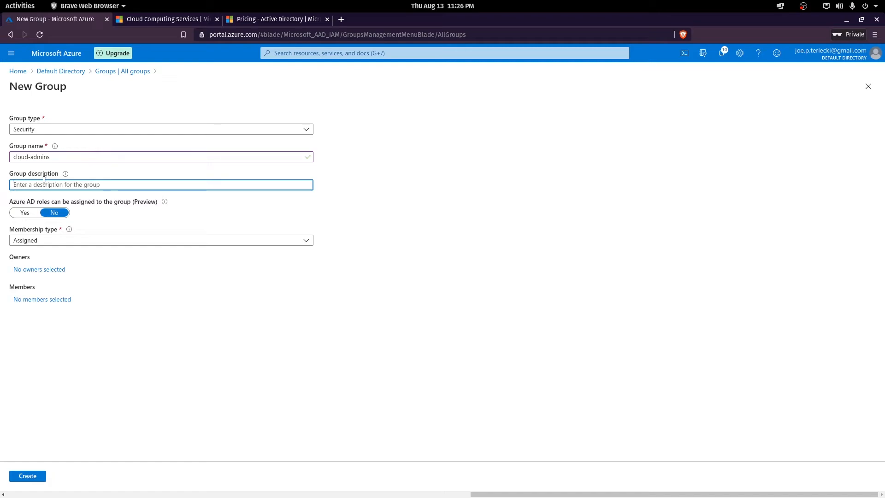
{"action": "type", "text": "Cloud admin group for engineers"}
{"action": "left_click", "coordinate": [21, 214]}
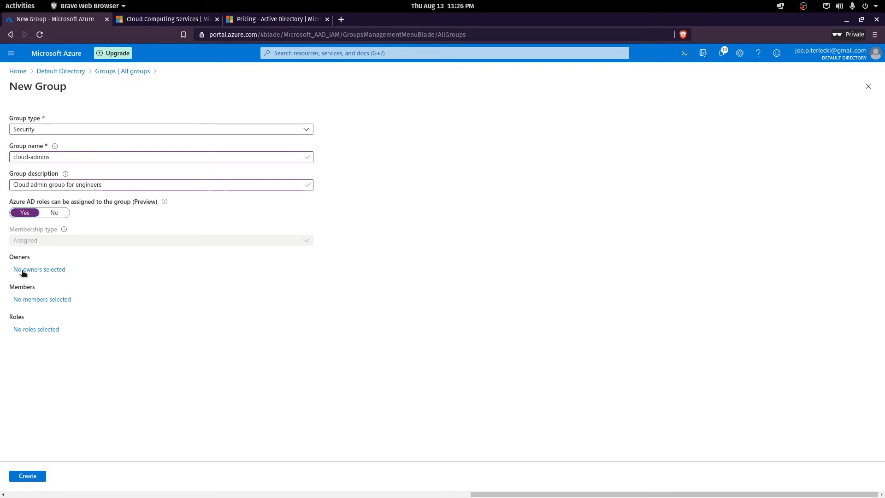
Add the user found by searching 'doe' as the group's only member.
{"action": "left_click", "coordinate": [33, 301]}
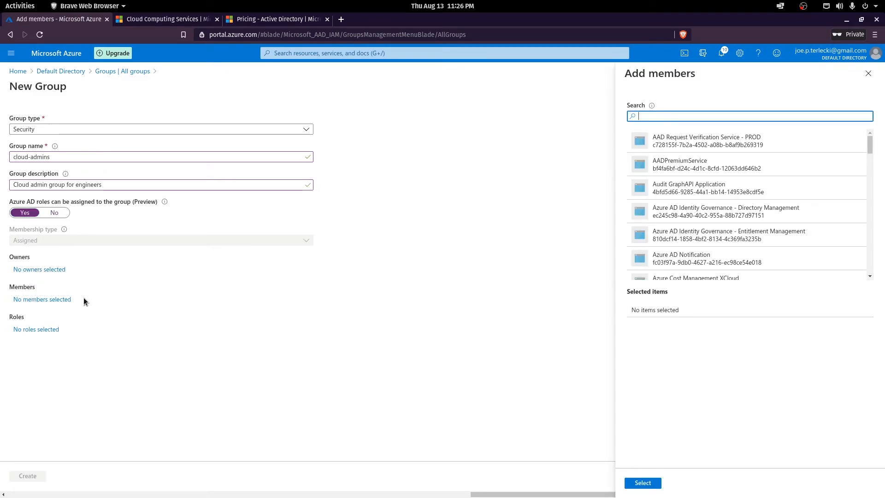
{"action": "type", "text": "doe"}
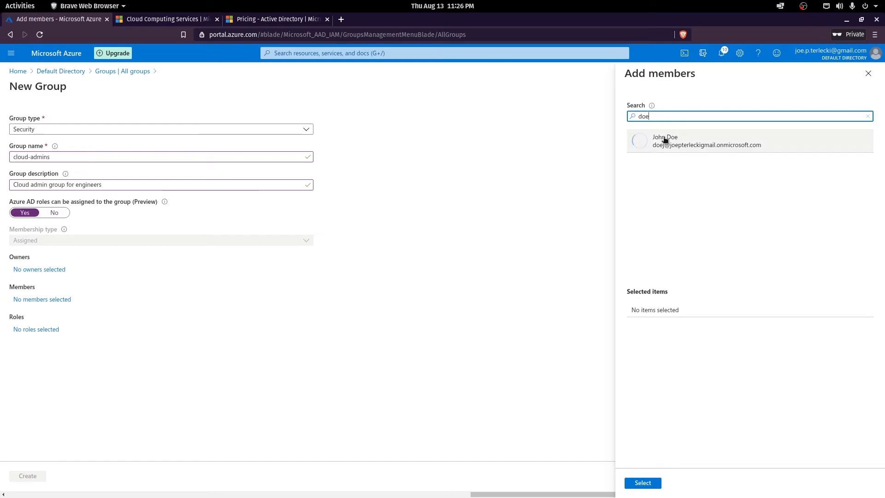
{"action": "left_click", "coordinate": [665, 139]}
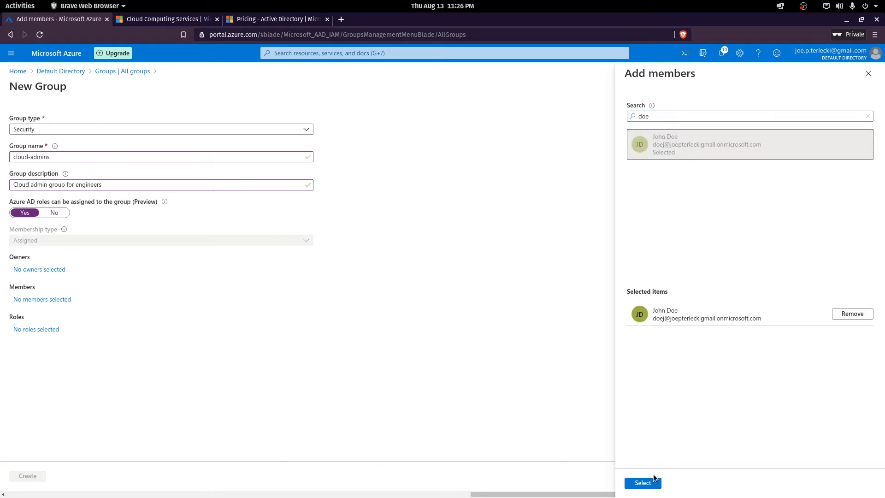
{"action": "left_click", "coordinate": [643, 482]}
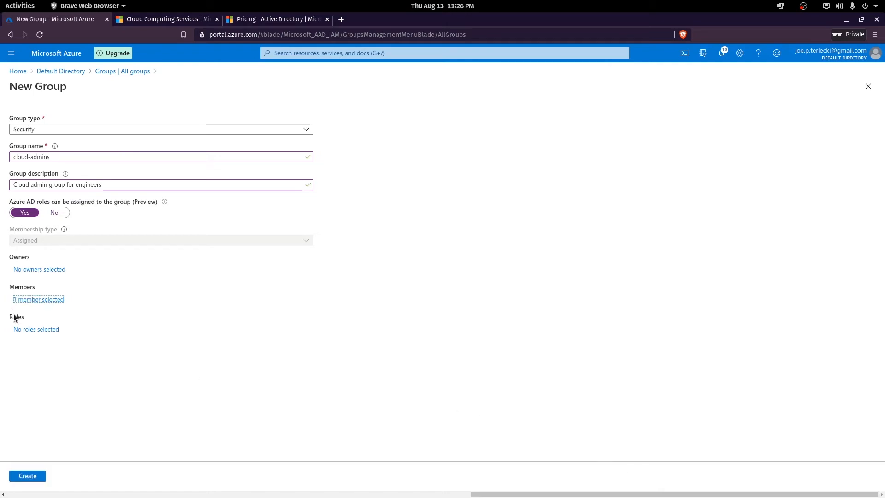
{"action": "left_click", "coordinate": [21, 329]}
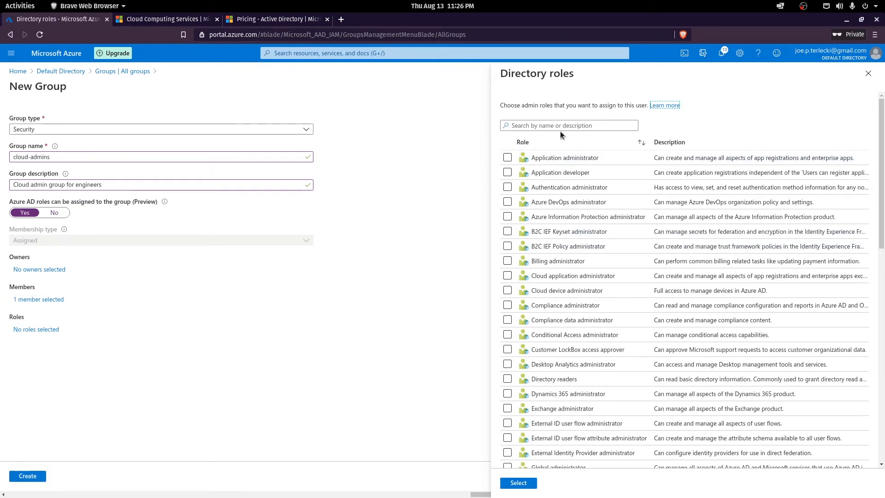
Filter directory roles by 'Glob' and select Global administrator for the group.
{"action": "scroll", "coordinate": [614, 248], "scroll_direction": "down", "scroll_amount": 3}
{"action": "scroll", "coordinate": [614, 269], "scroll_direction": "down", "scroll_amount": 10}
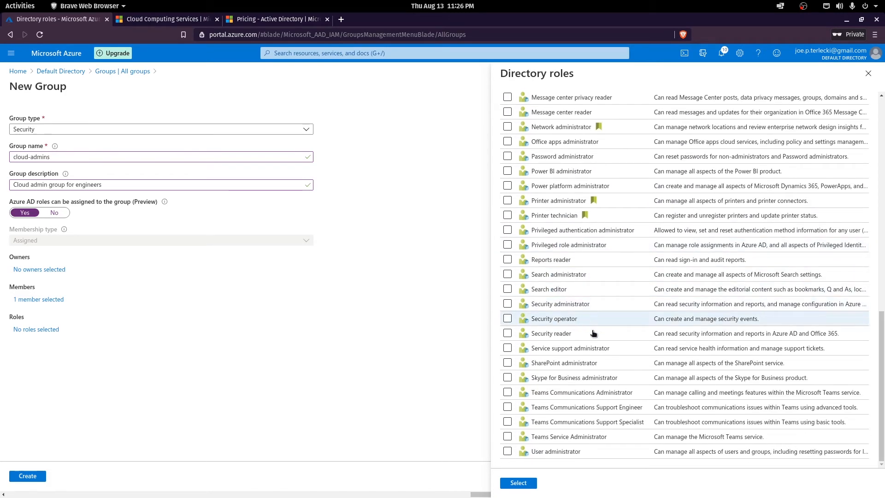
{"action": "scroll", "coordinate": [587, 382], "scroll_direction": "up", "scroll_amount": 15}
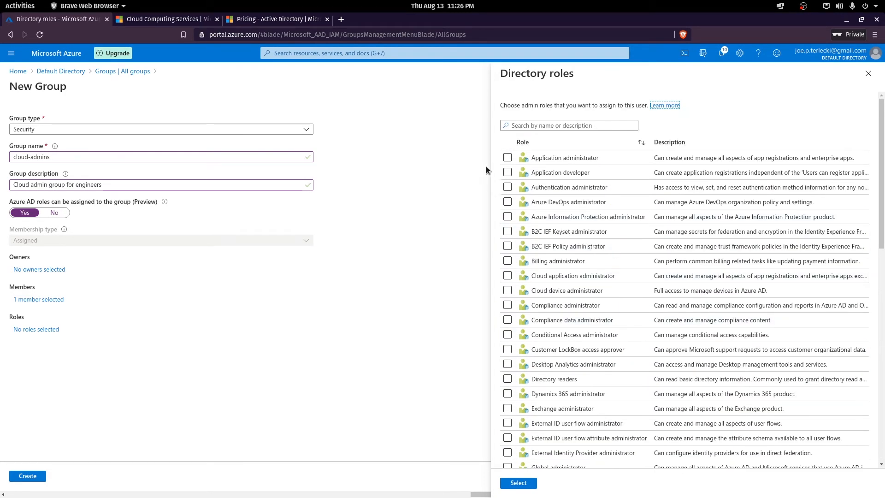
{"action": "left_click", "coordinate": [527, 126]}
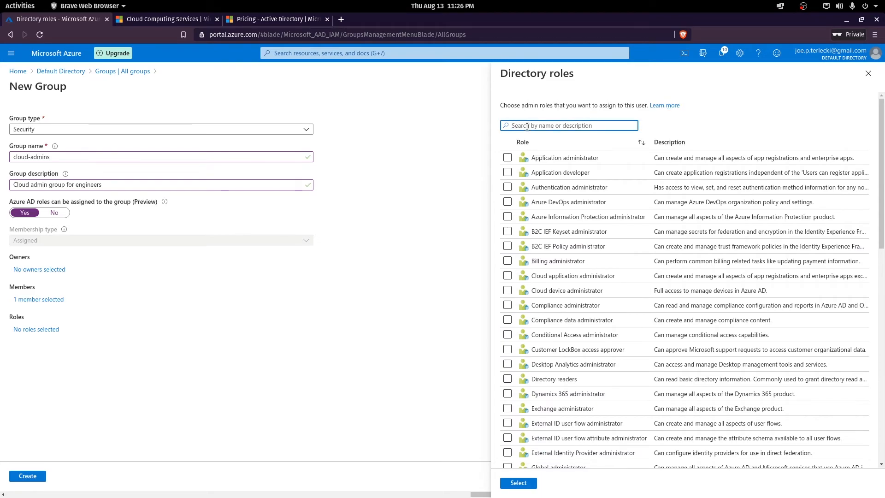
{"action": "type", "text": "Gloa"}
{"action": "key", "text": "BackSpace"}
{"action": "type", "text": "b"}
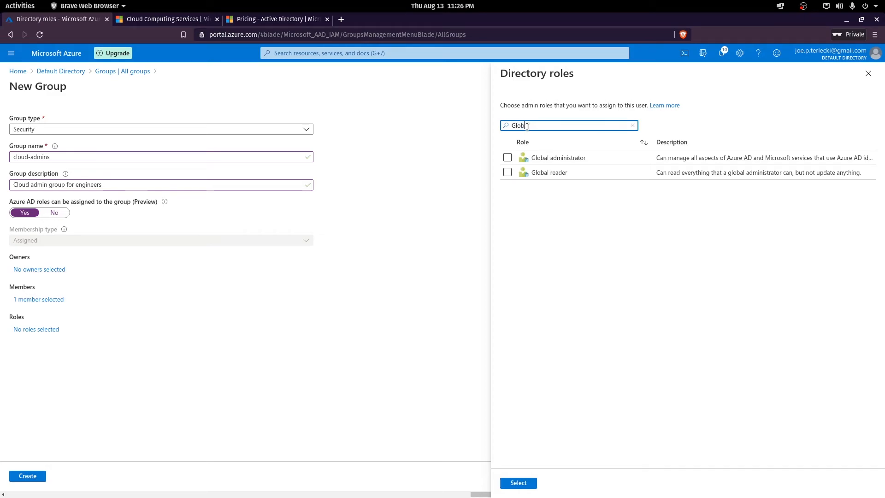
{"action": "left_click", "coordinate": [507, 158]}
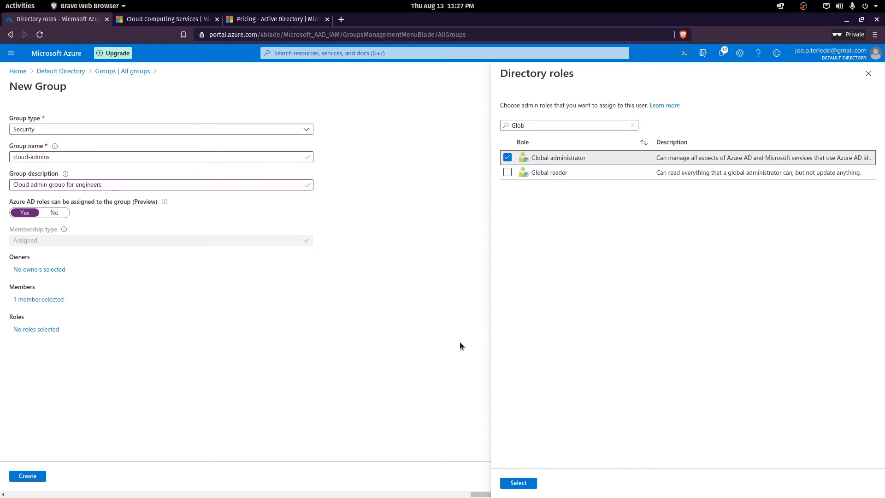
{"action": "left_click", "coordinate": [526, 487]}
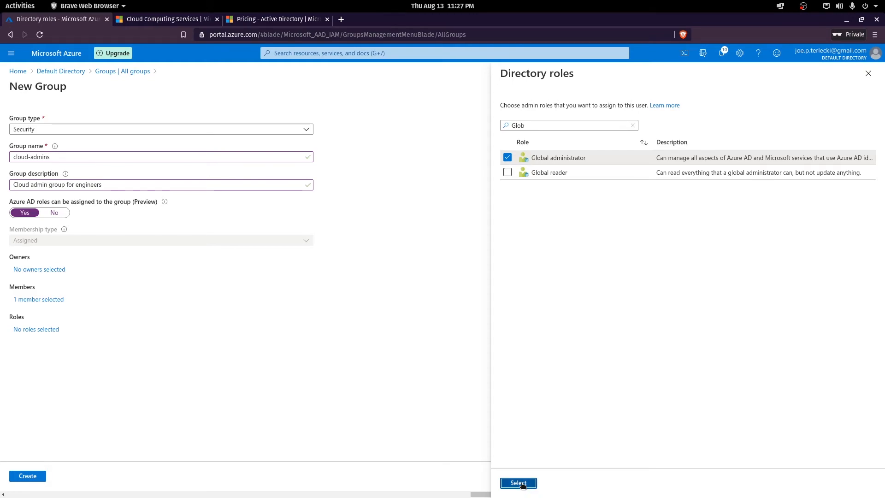
Create the cloud-admins group, confirming it as role-assignable.
{"action": "left_click", "coordinate": [29, 479]}
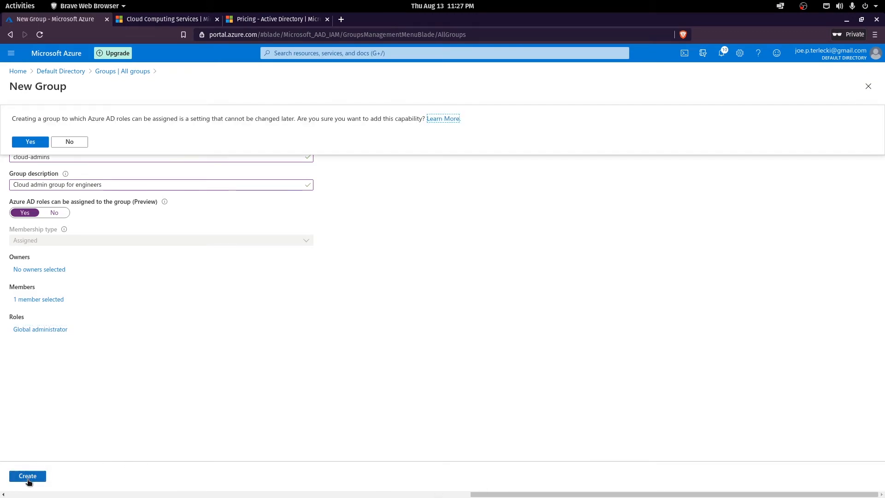
{"action": "left_click", "coordinate": [18, 143]}
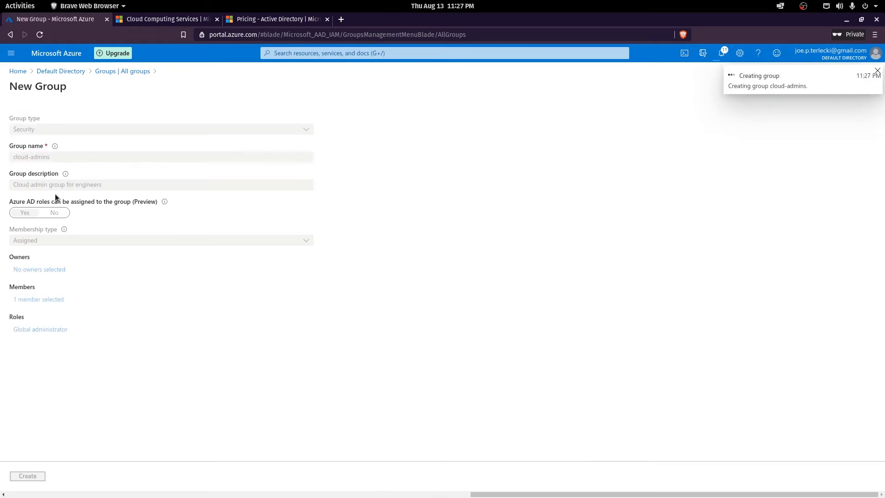